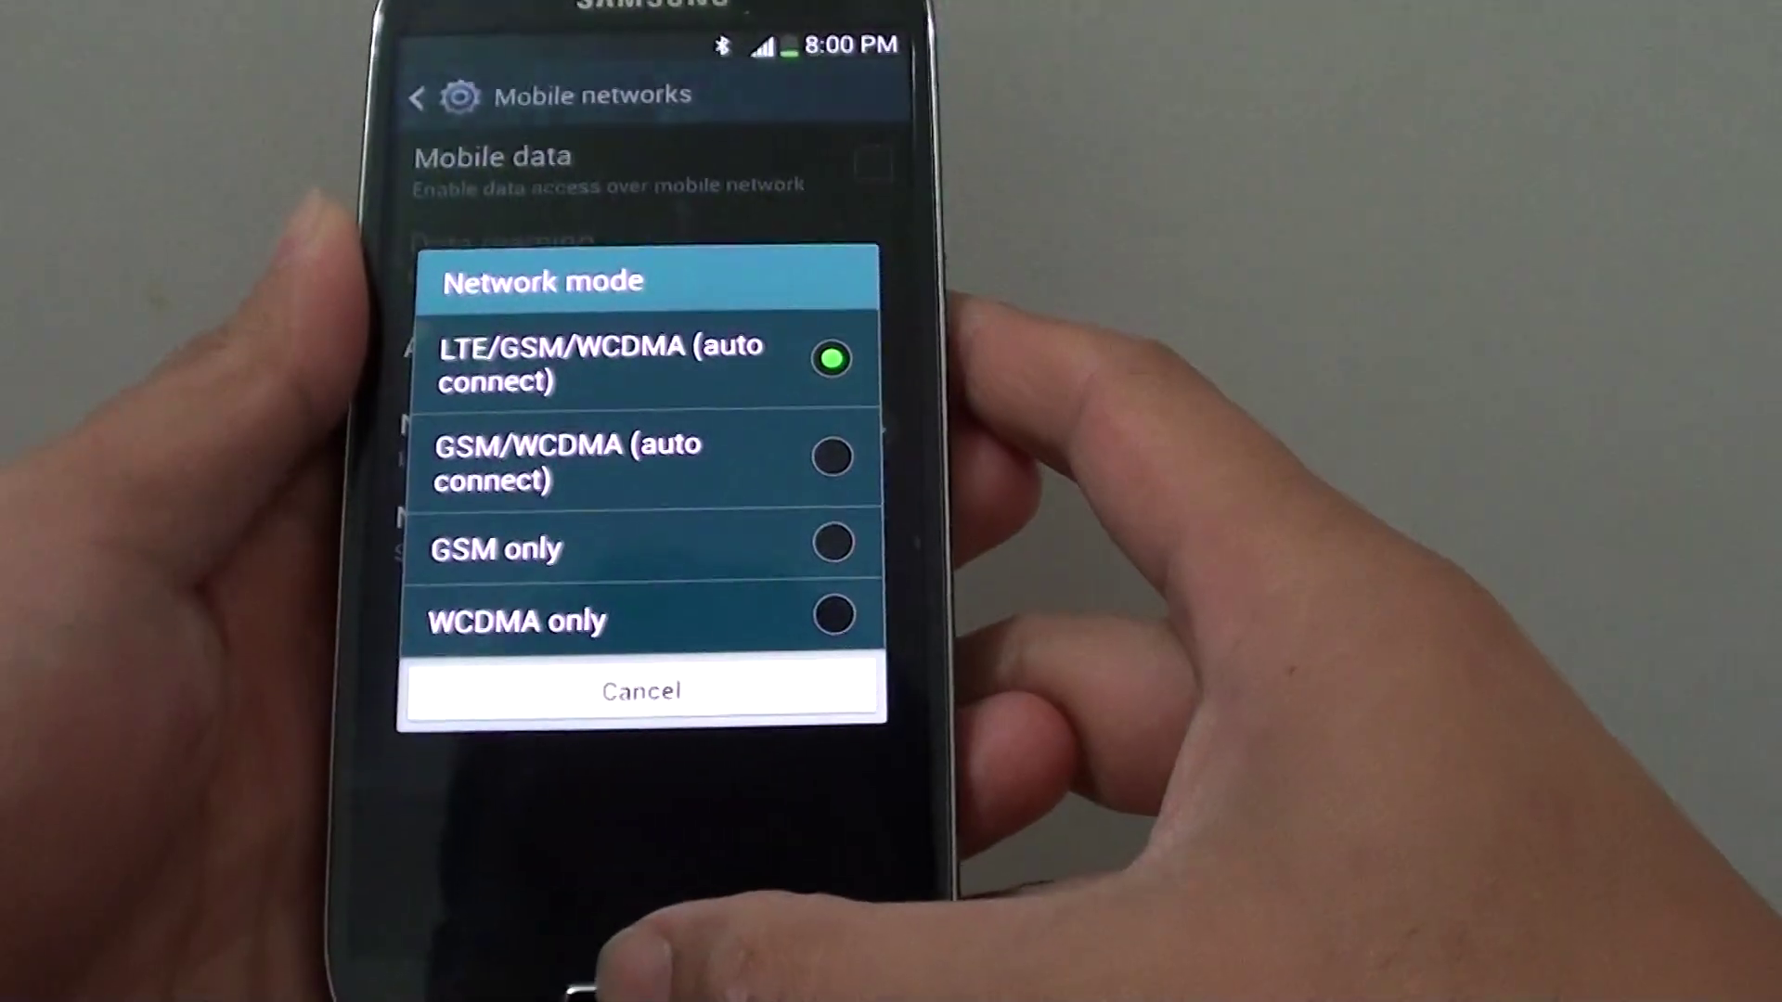
From the home screen, open Settings > More networks > Mobile networks > Network mode choices.
click(582, 944)
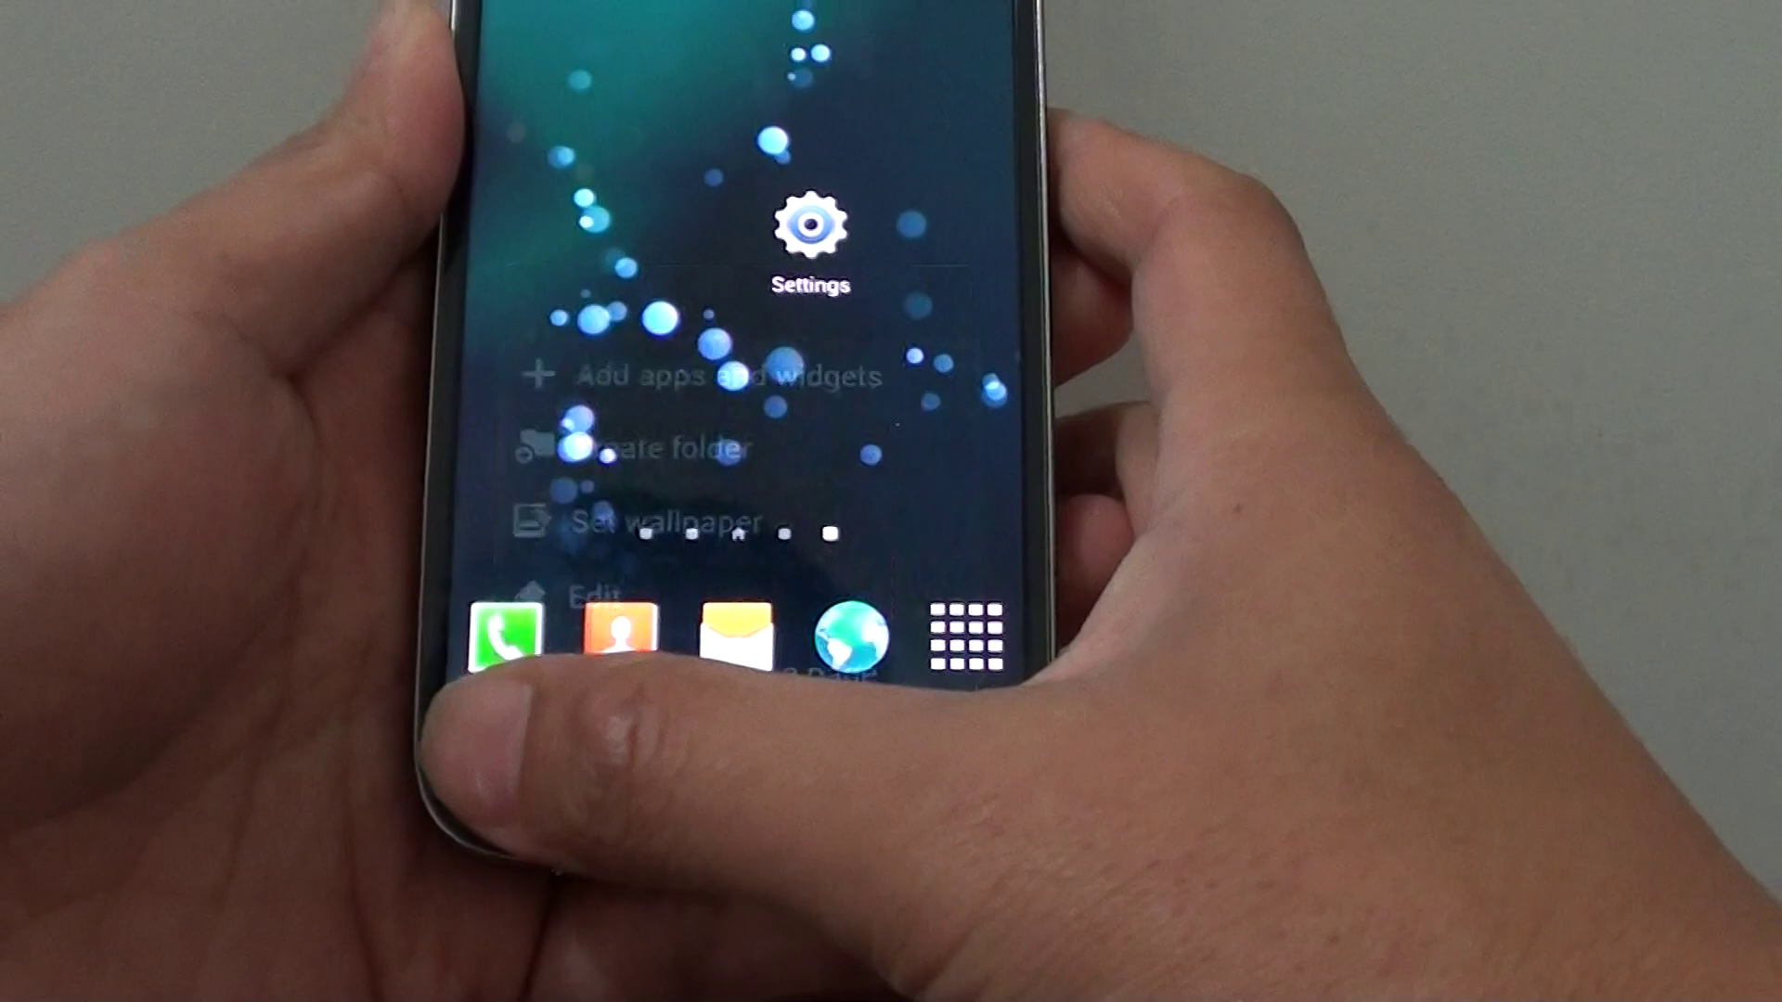
click(519, 801)
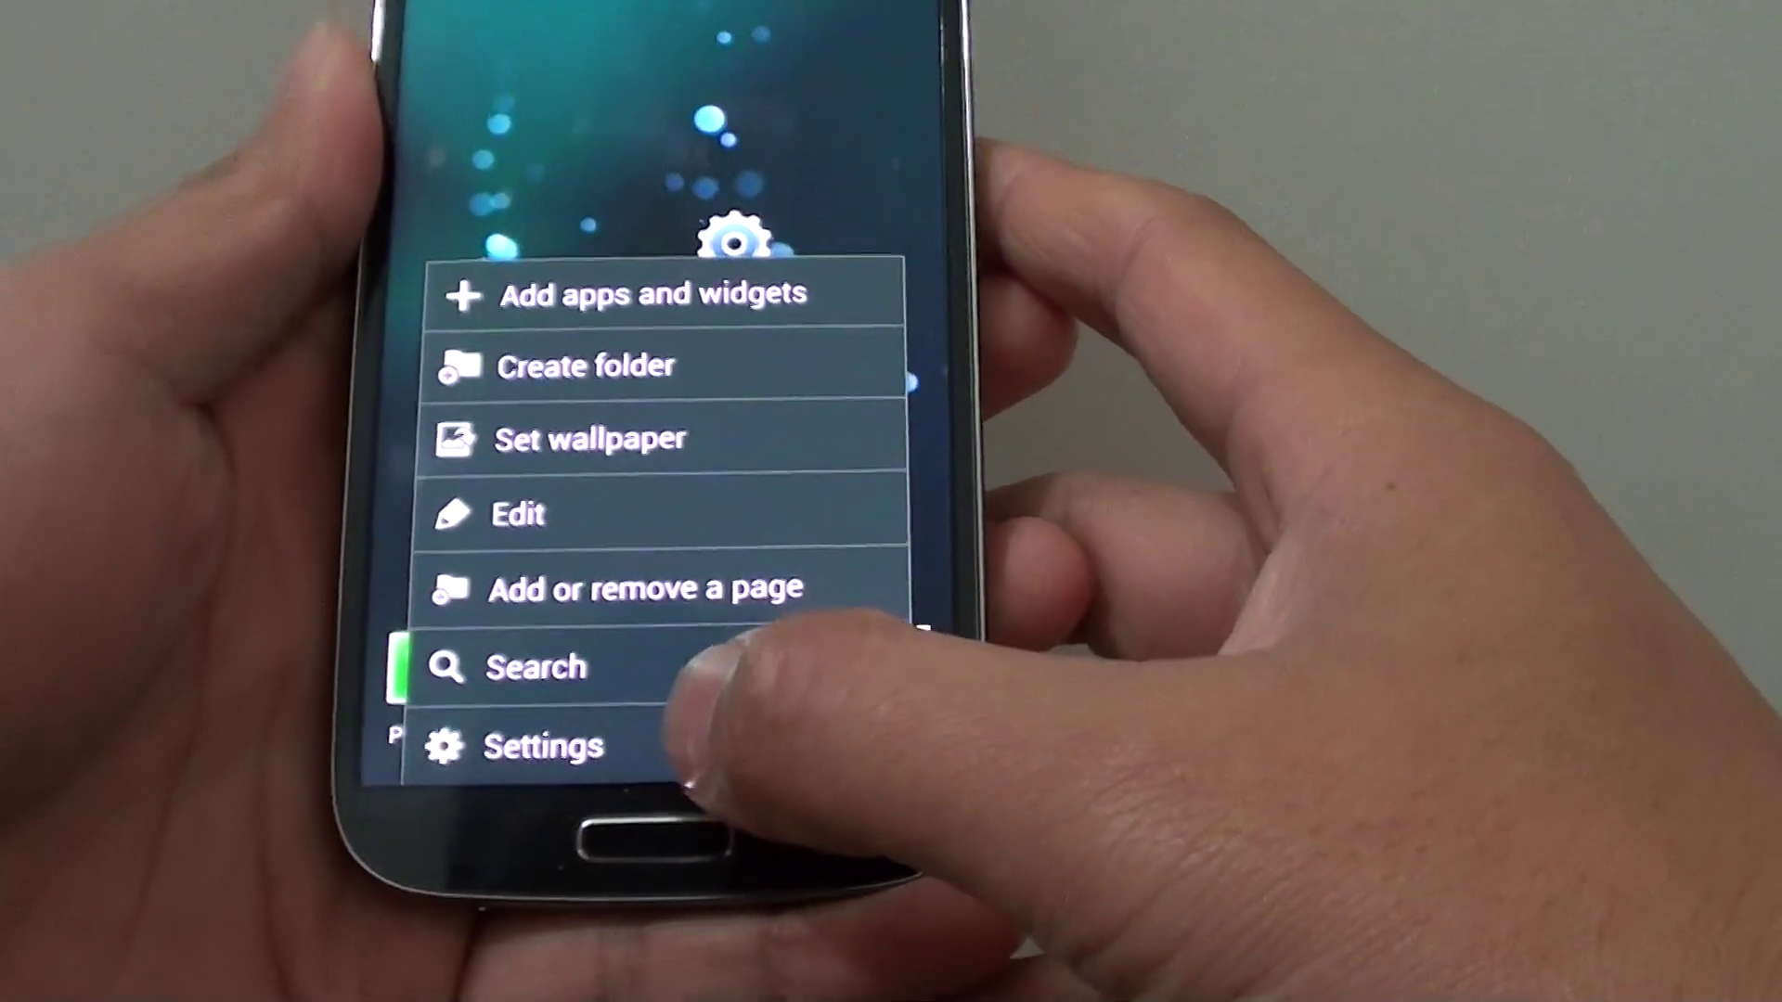
click(585, 738)
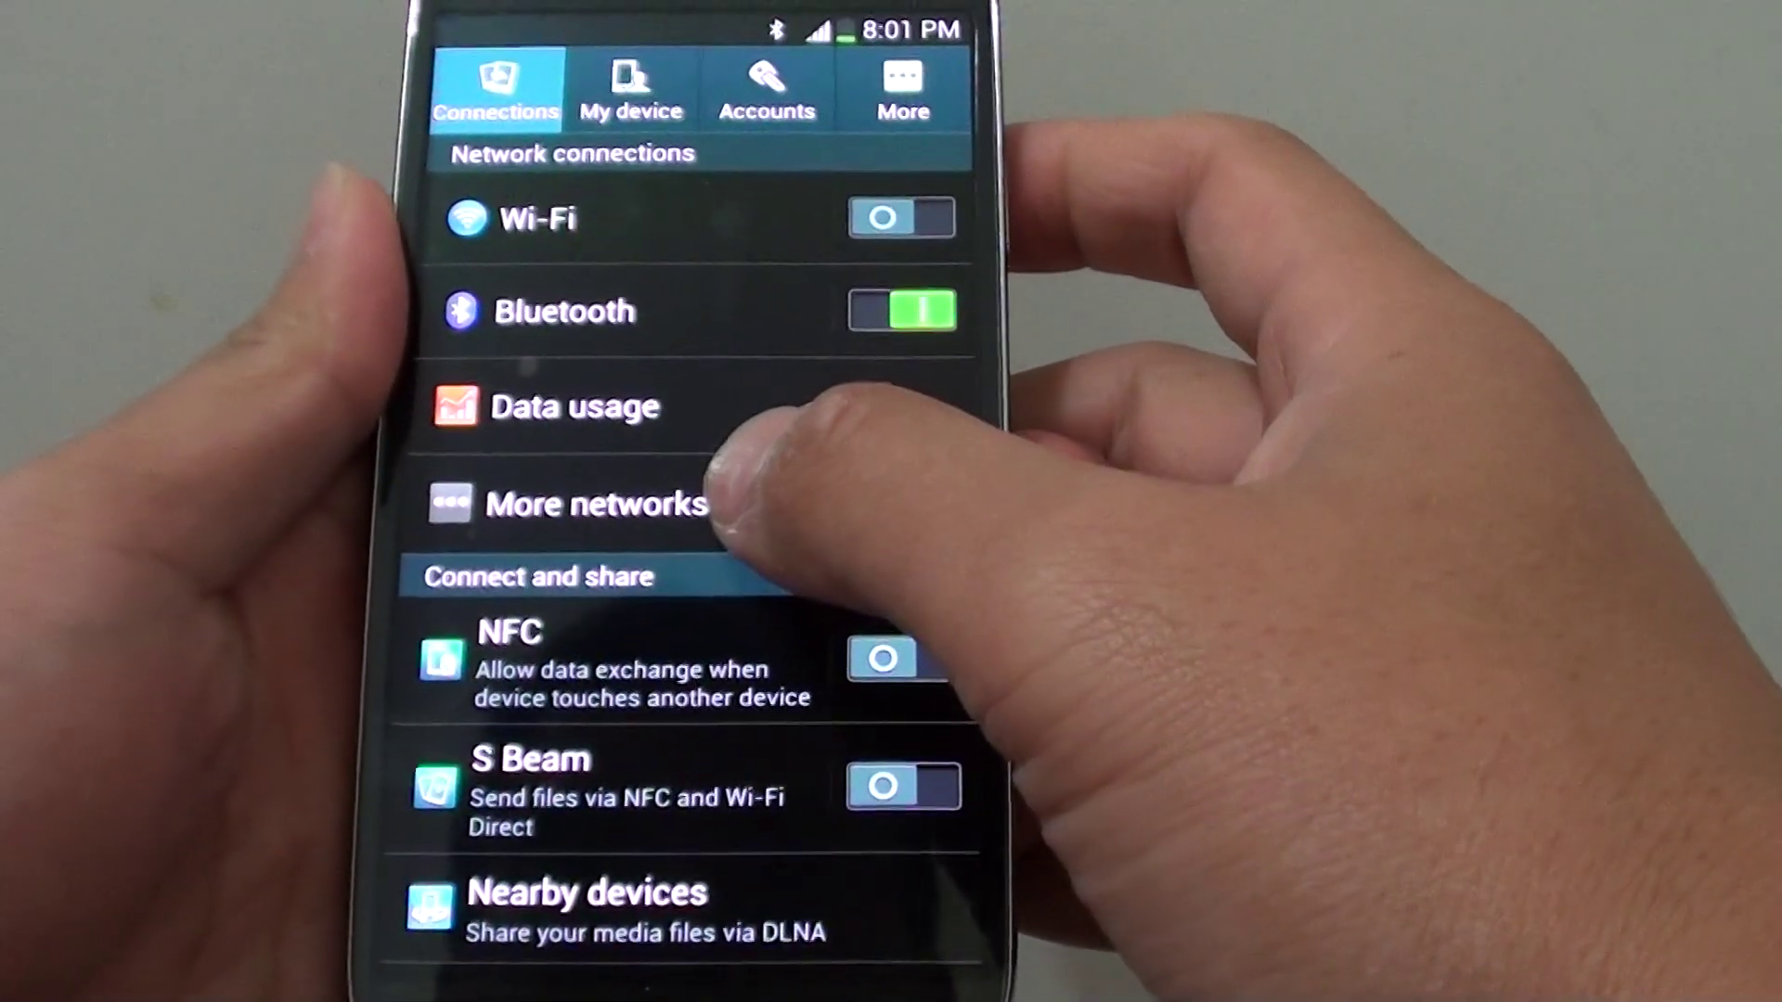
click(711, 504)
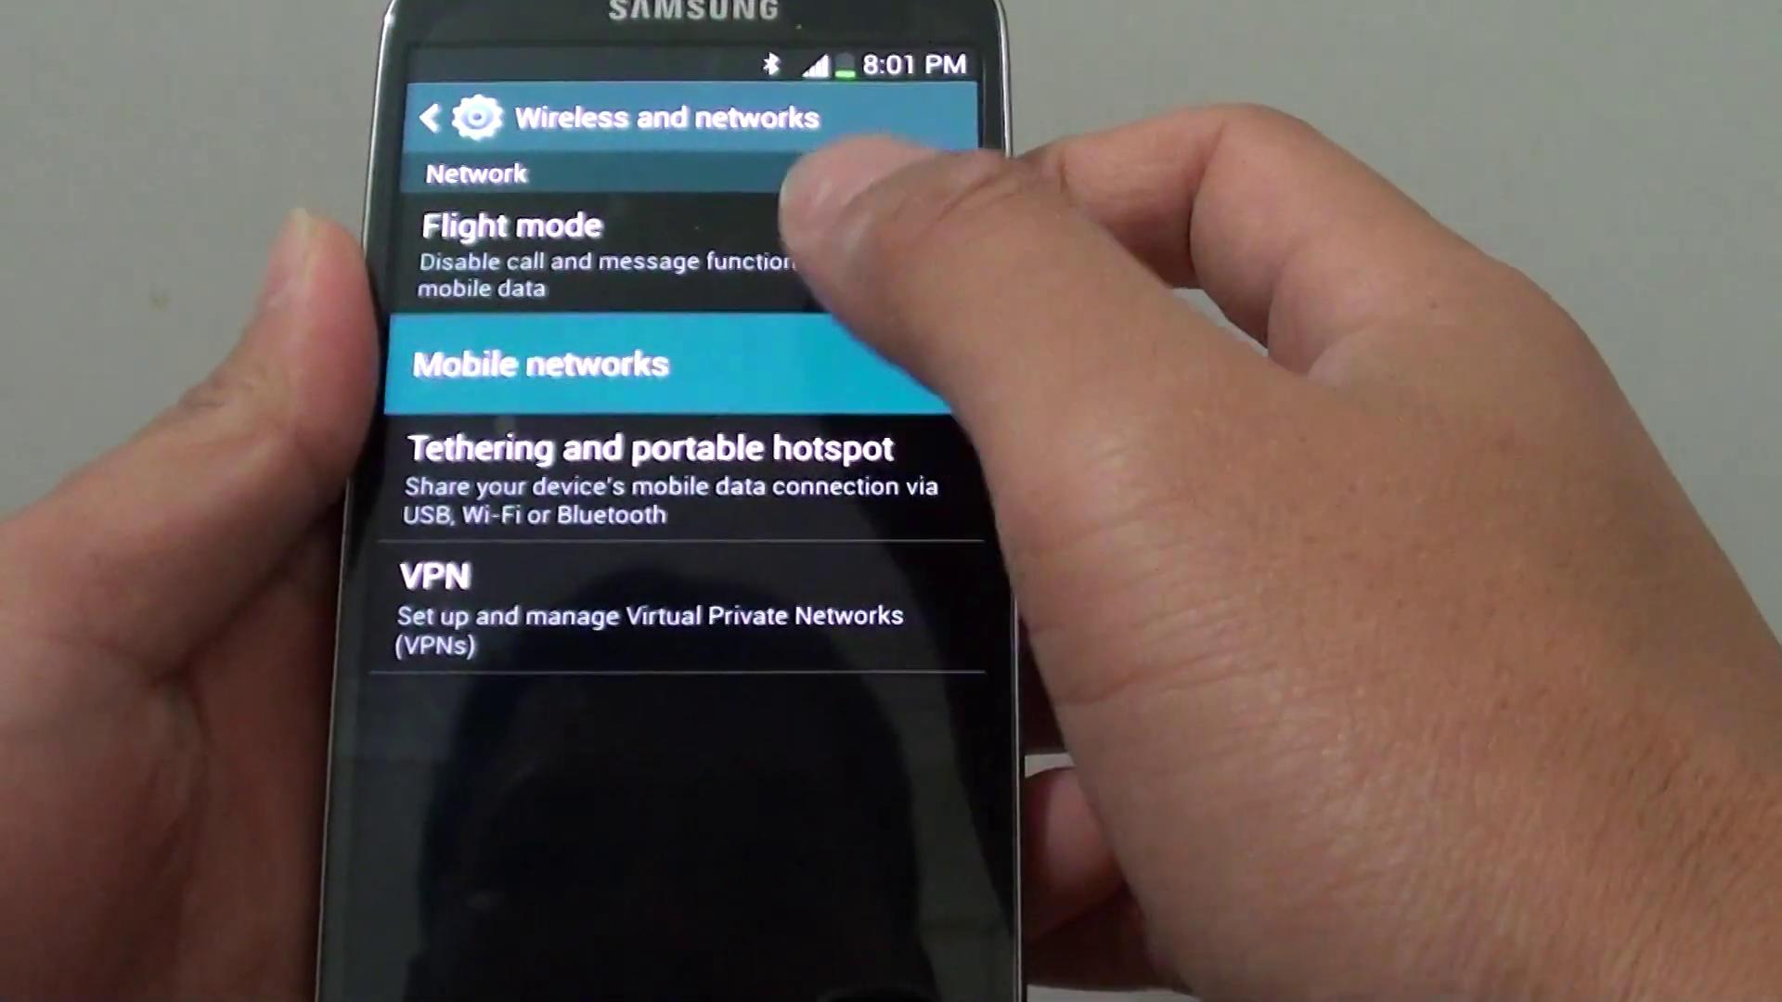
click(668, 364)
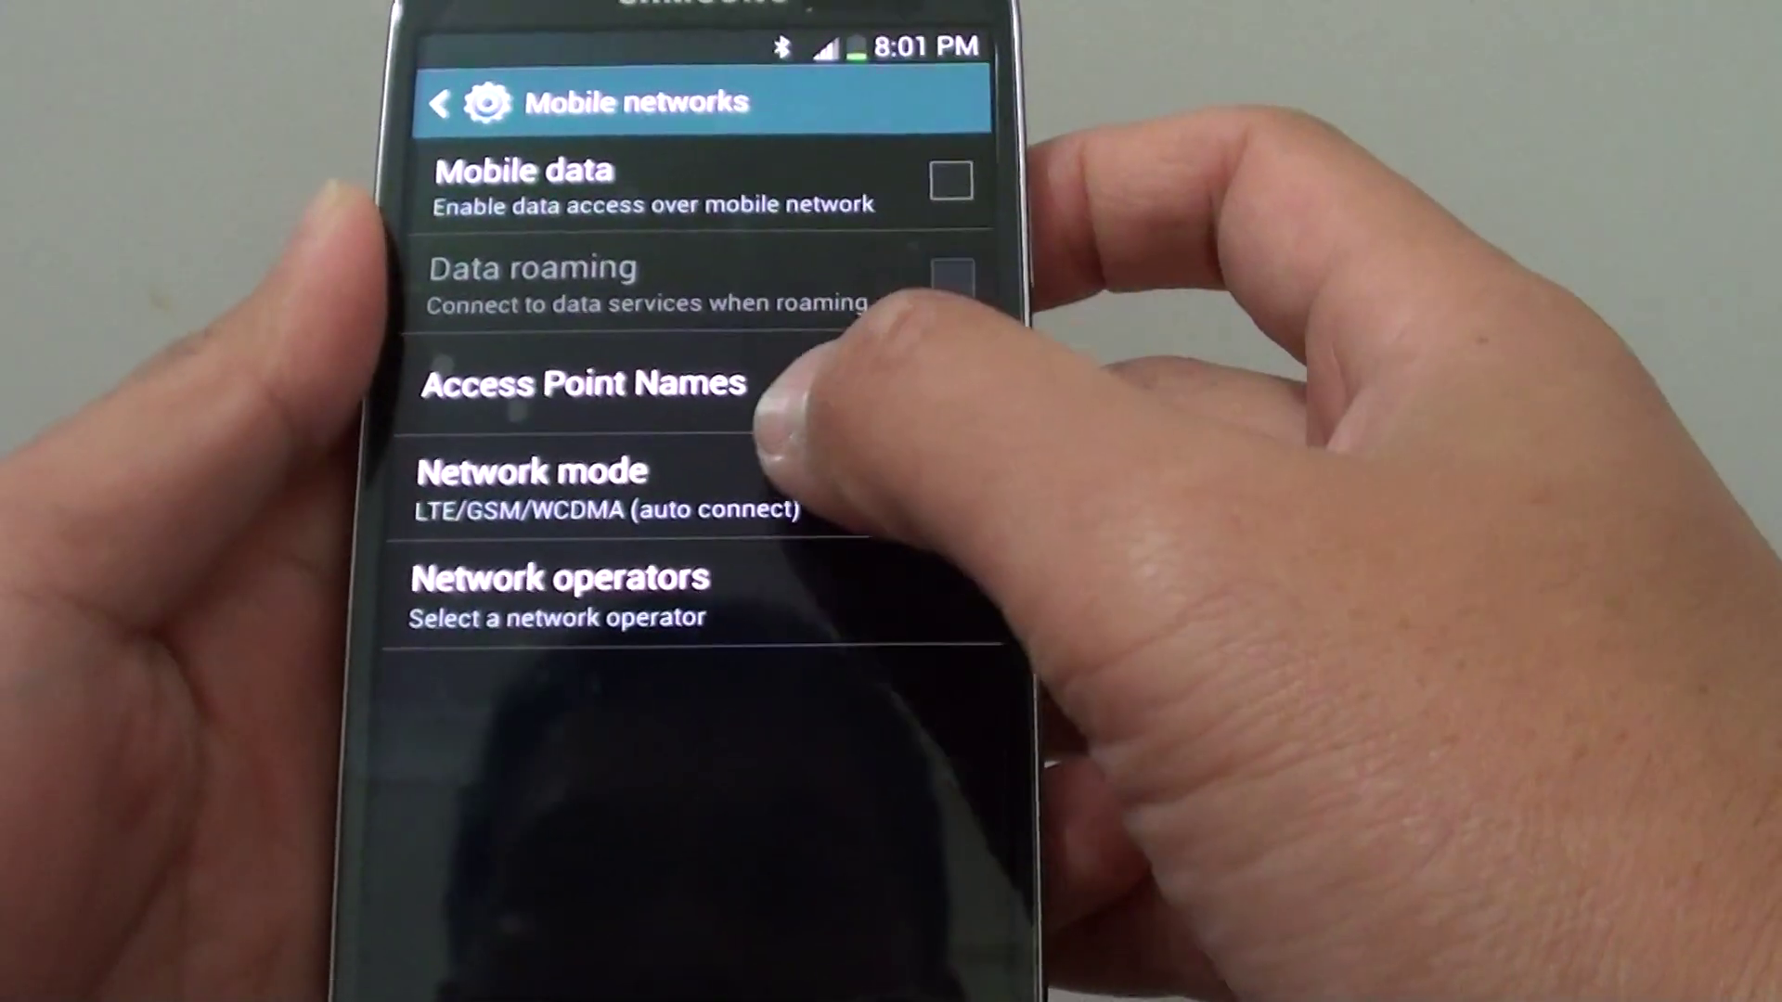
click(792, 478)
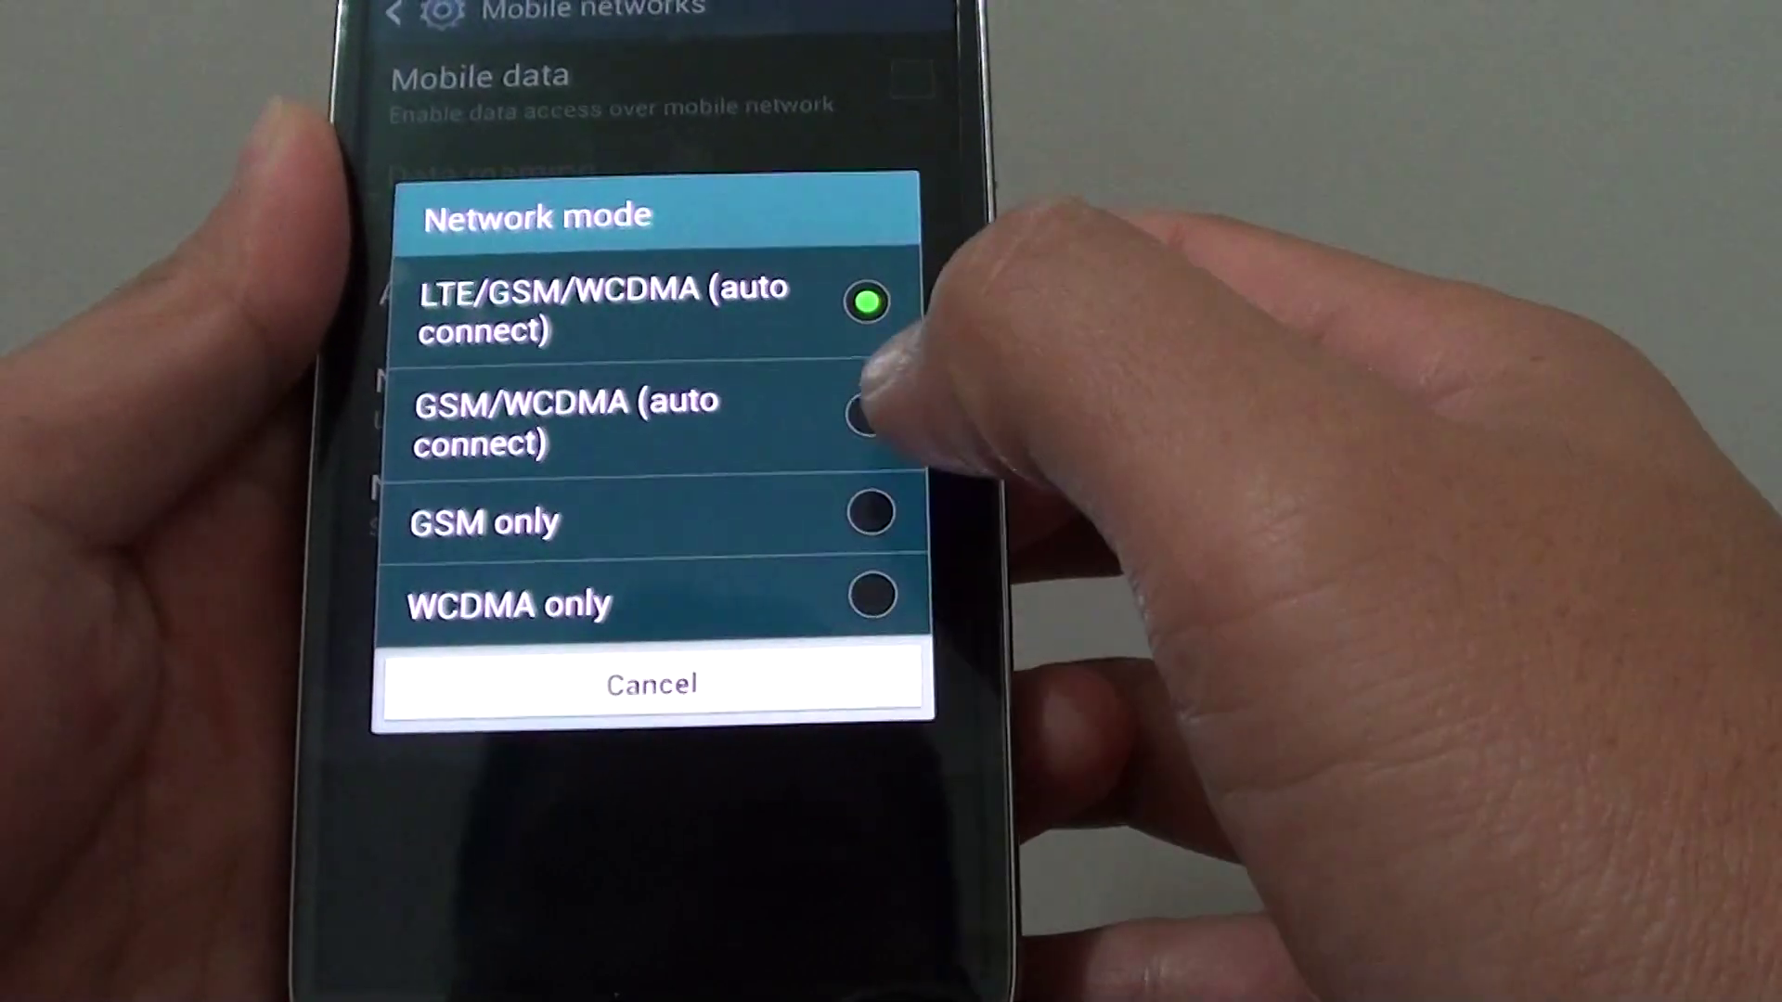
Reselect LTE/GSM/WCDMA (auto connect) as the network mode.
click(835, 376)
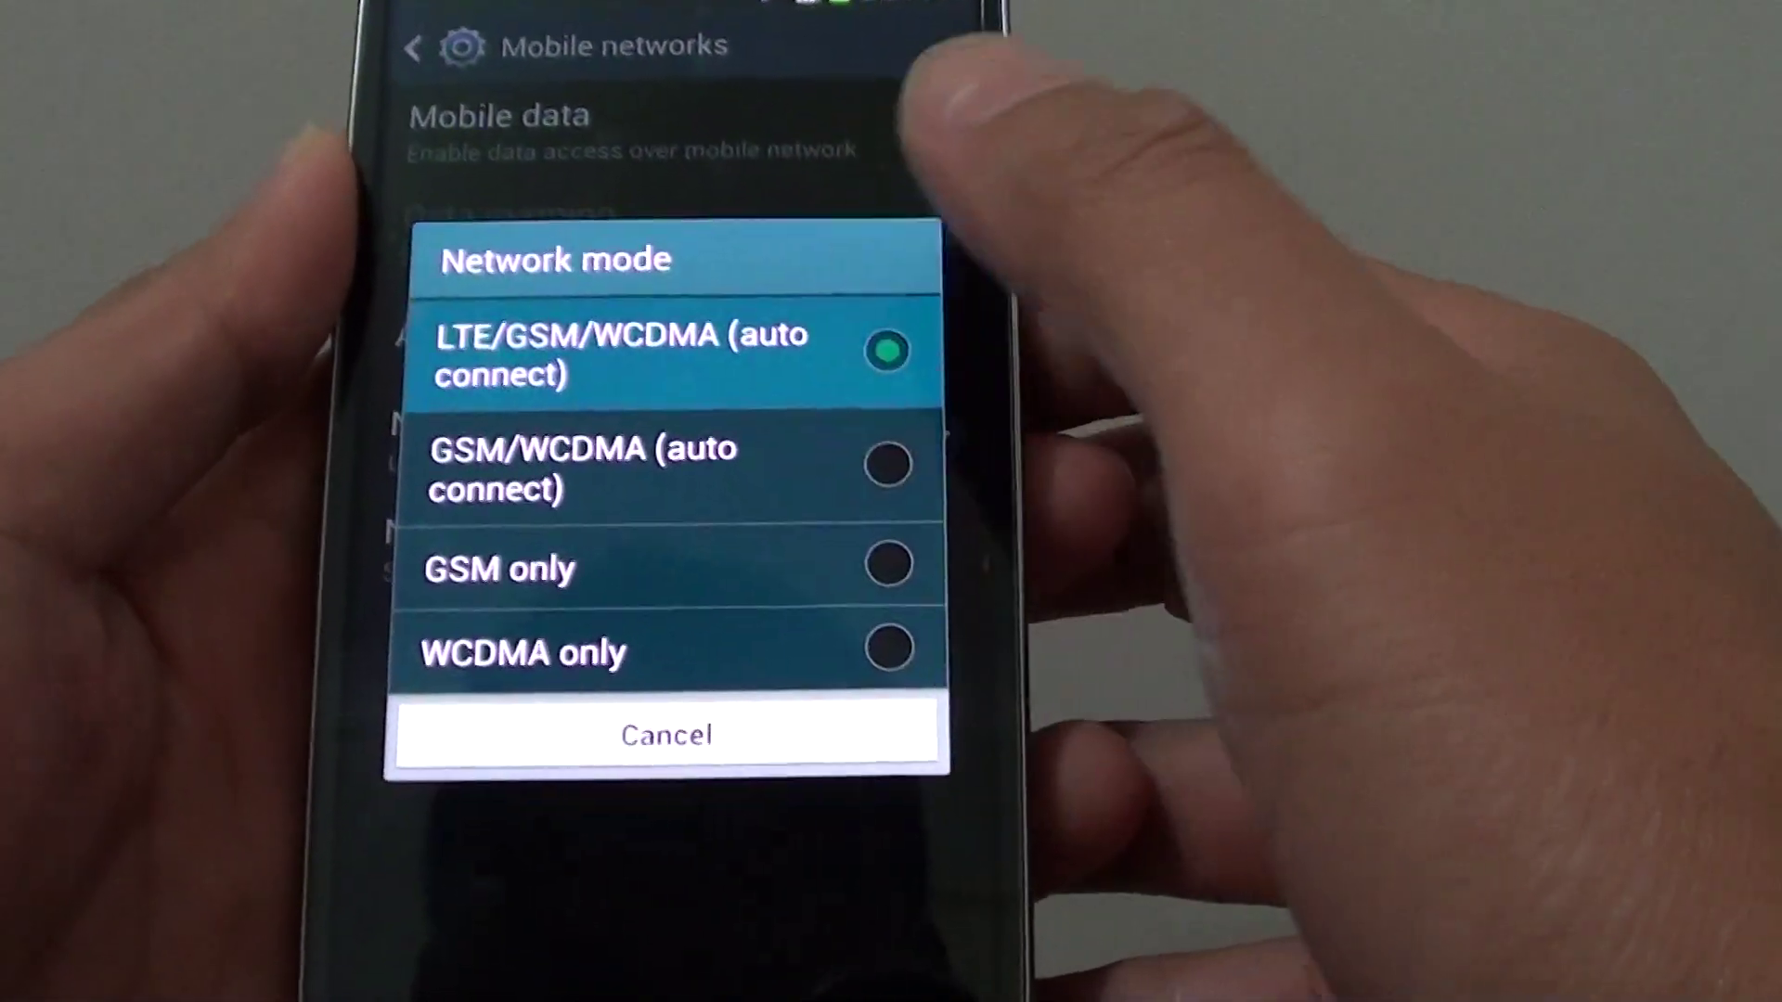